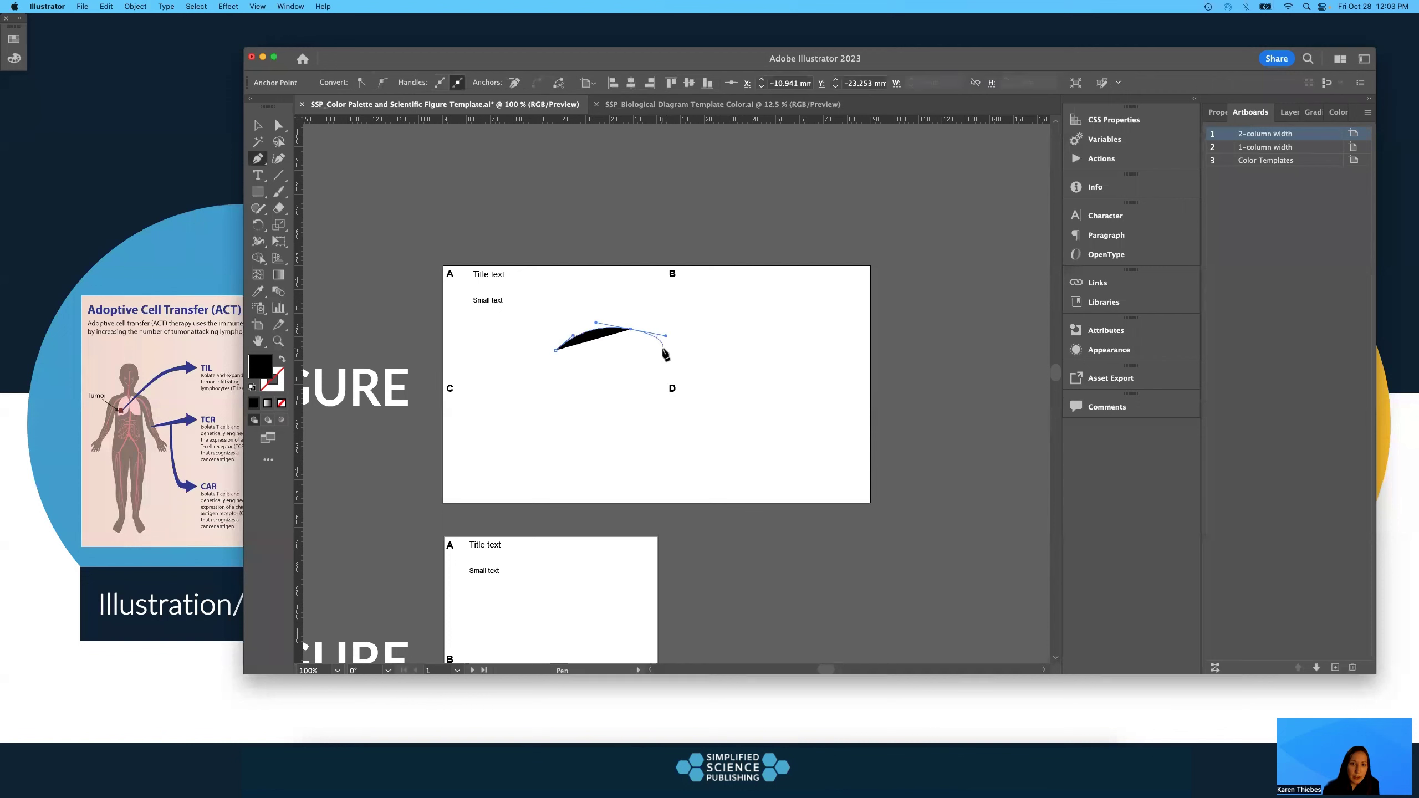
Finish drawing the closed black freeform shape in panel A with the Pen tool and deselect it
left_click_drag(630, 403, 542, 334)
left_click(470, 344)
left_click(553, 348)
key("v")
key("super+shift+a")
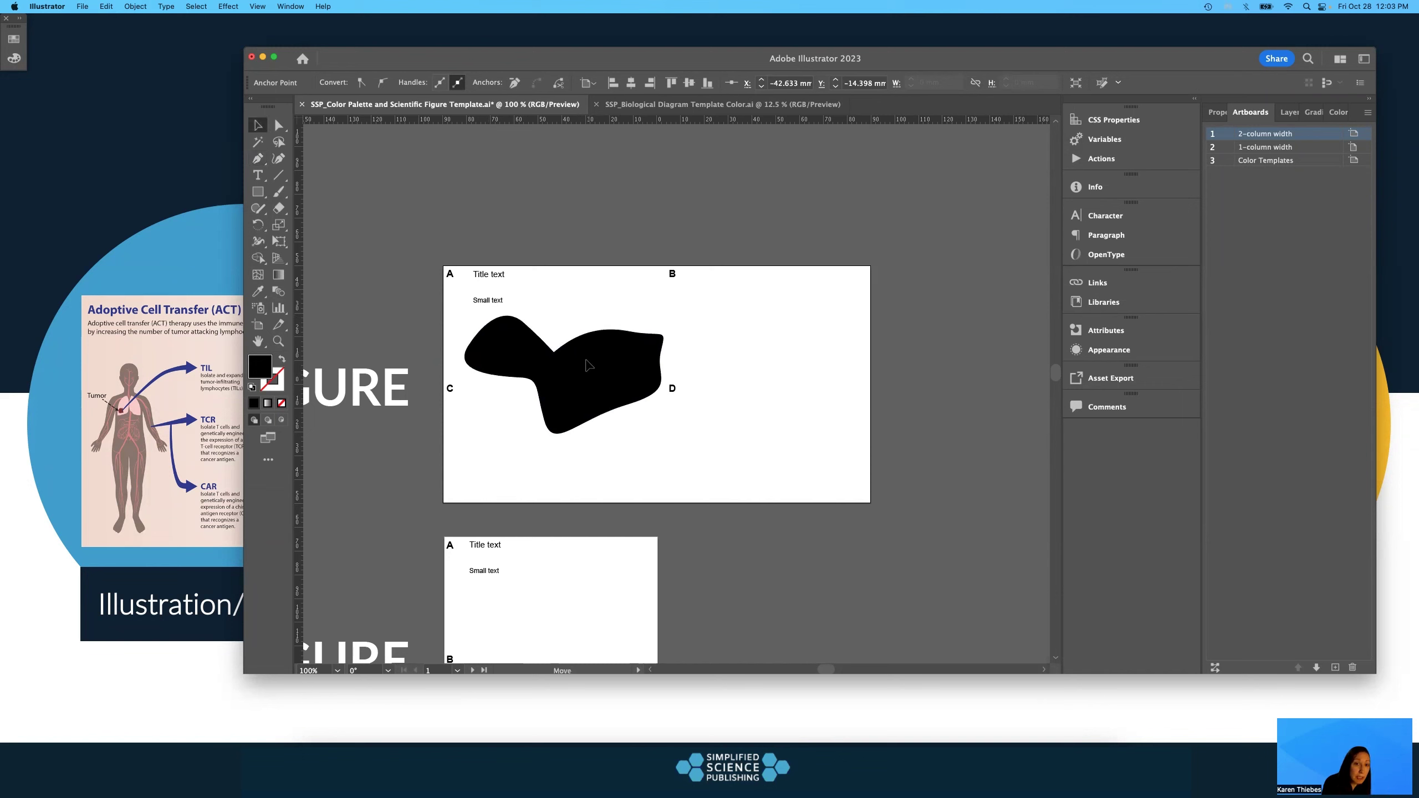
Pull the anchor atop the black shape's upper-left lobe up and to the right, and shift the whole shape slightly down
left_click(586, 368)
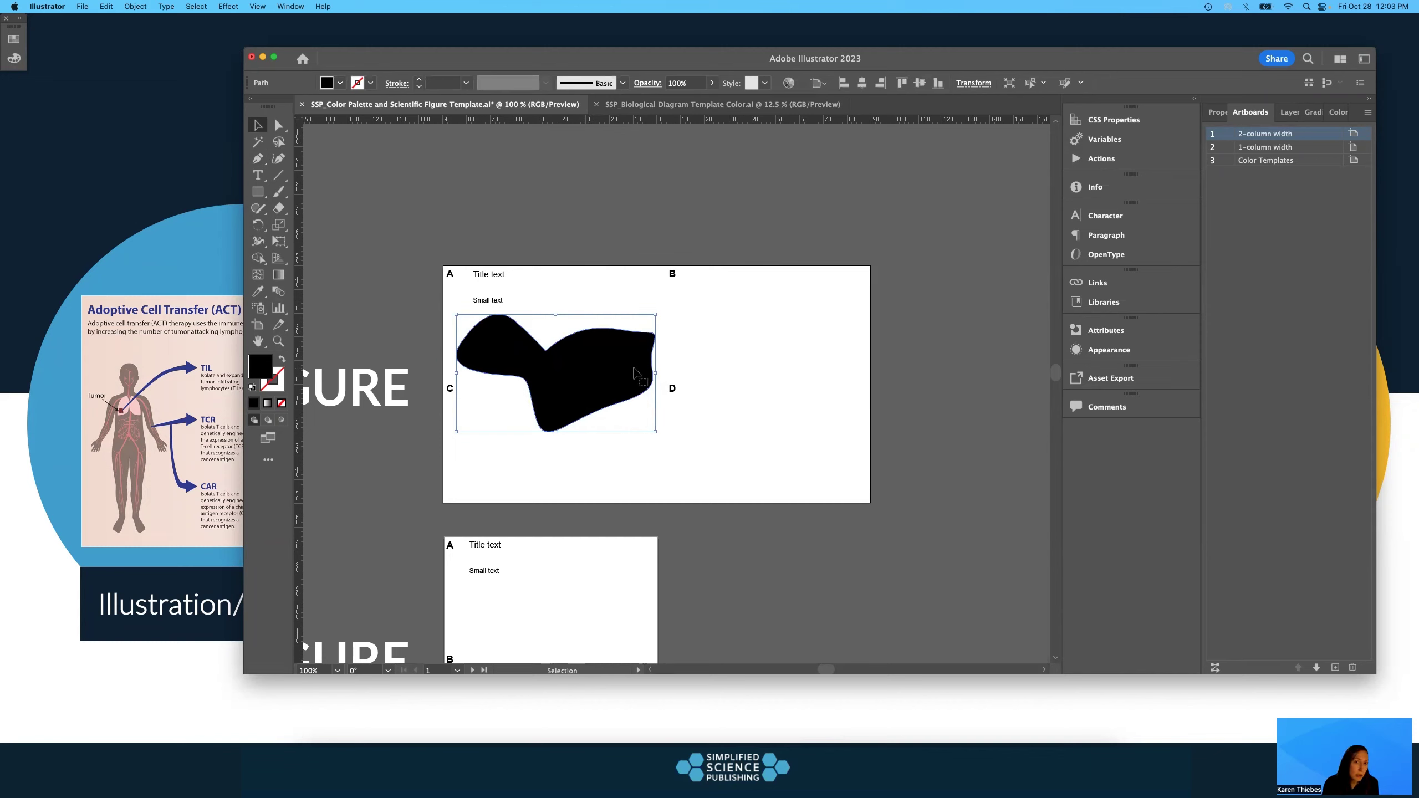
key("a")
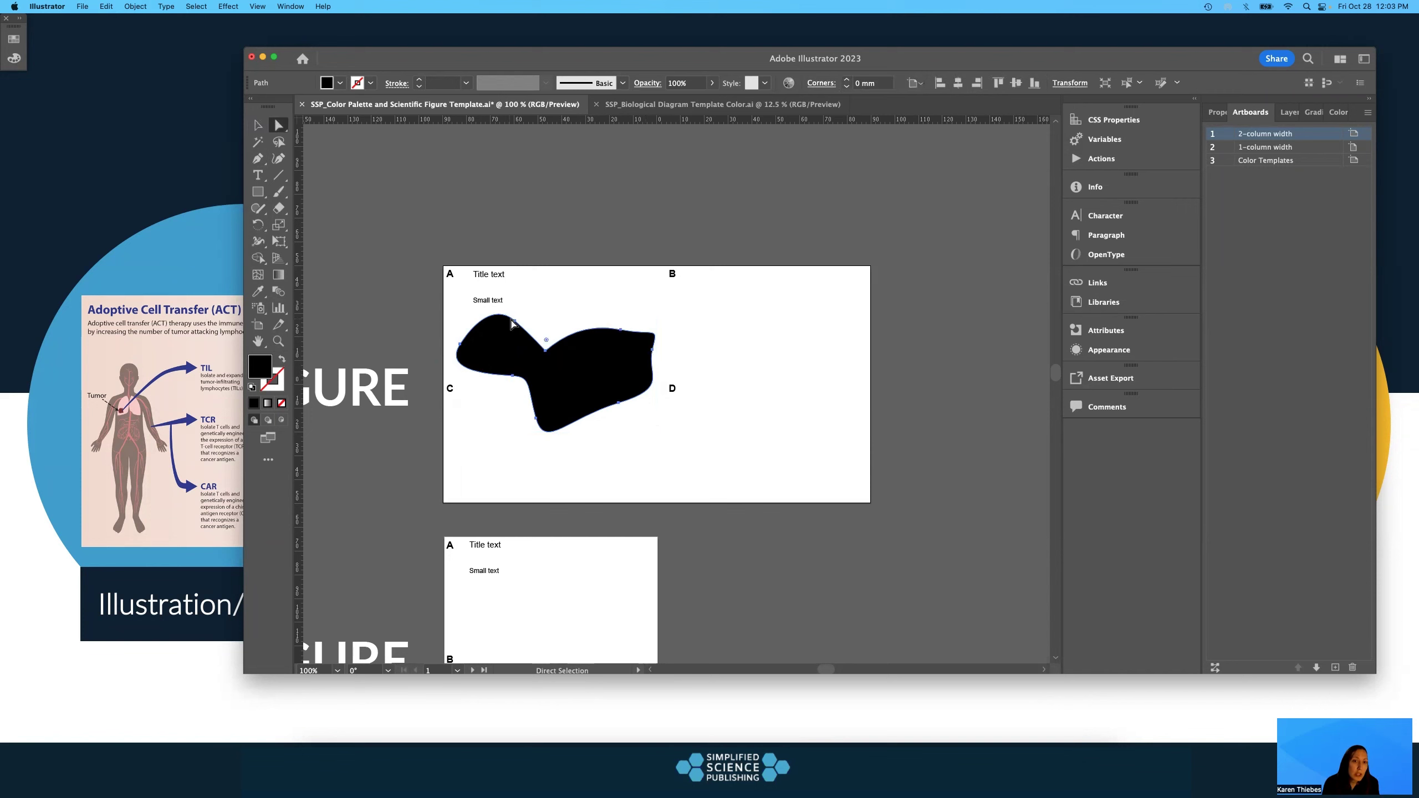
left_click_drag(513, 321, 538, 286)
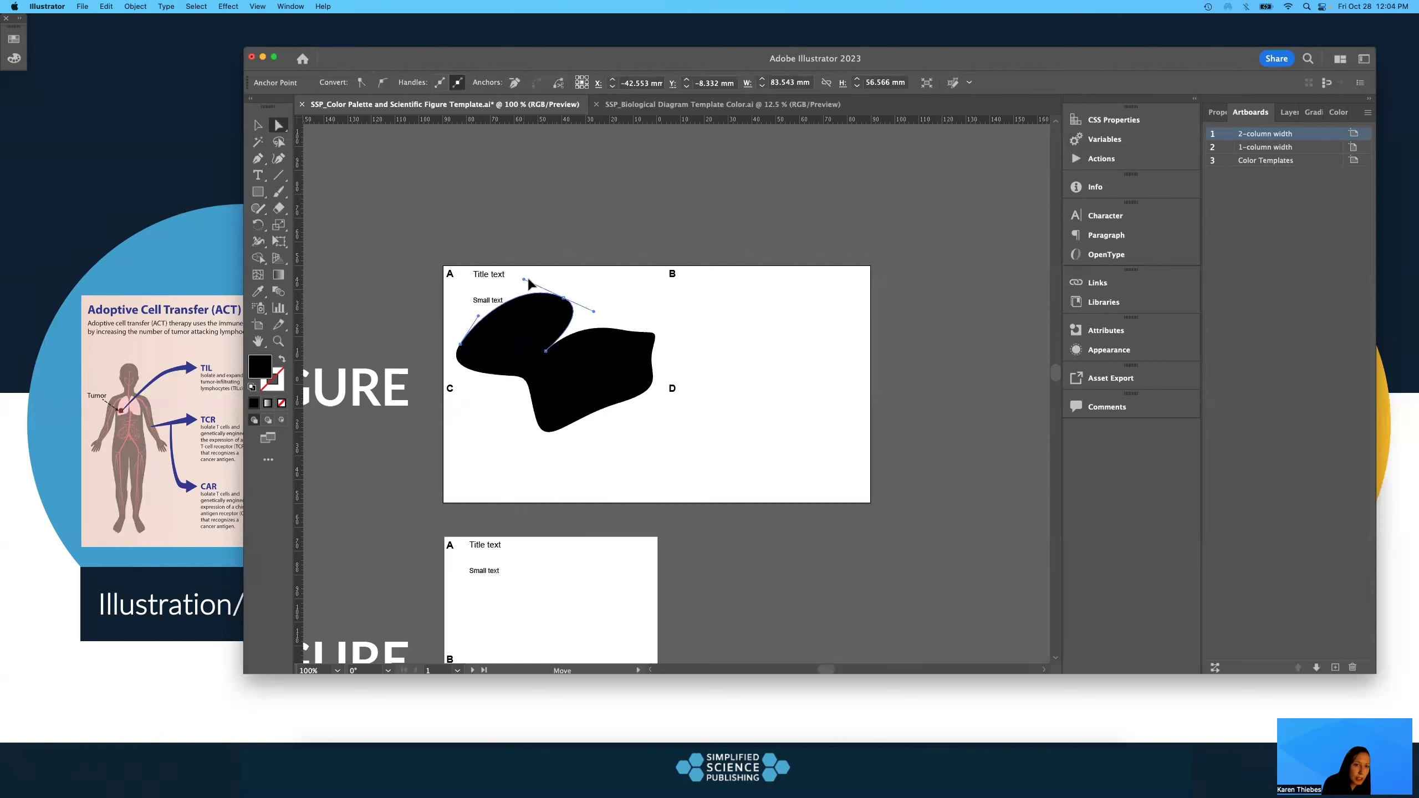
key("v")
left_click(609, 286)
left_click_drag(584, 366, 567, 382)
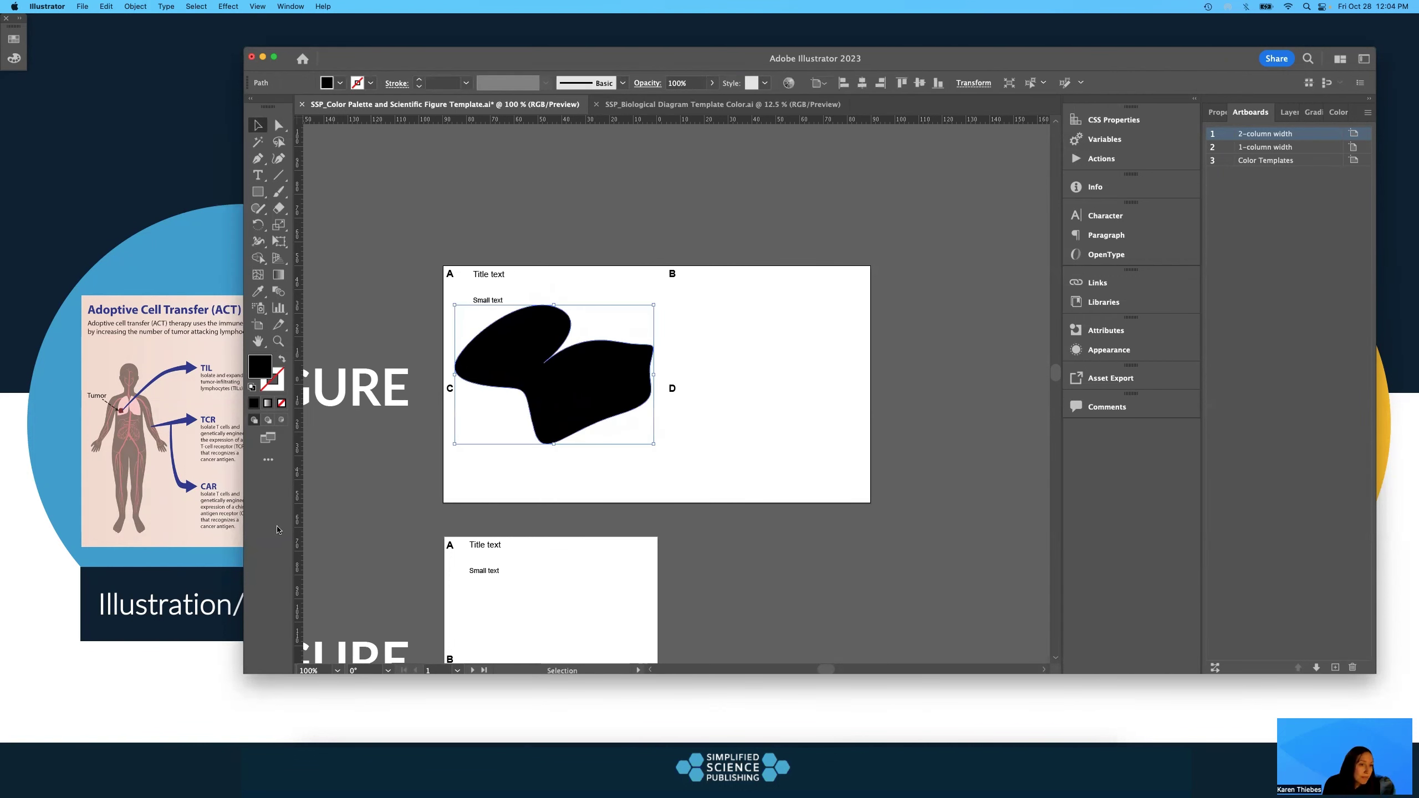
left_click(714, 372)
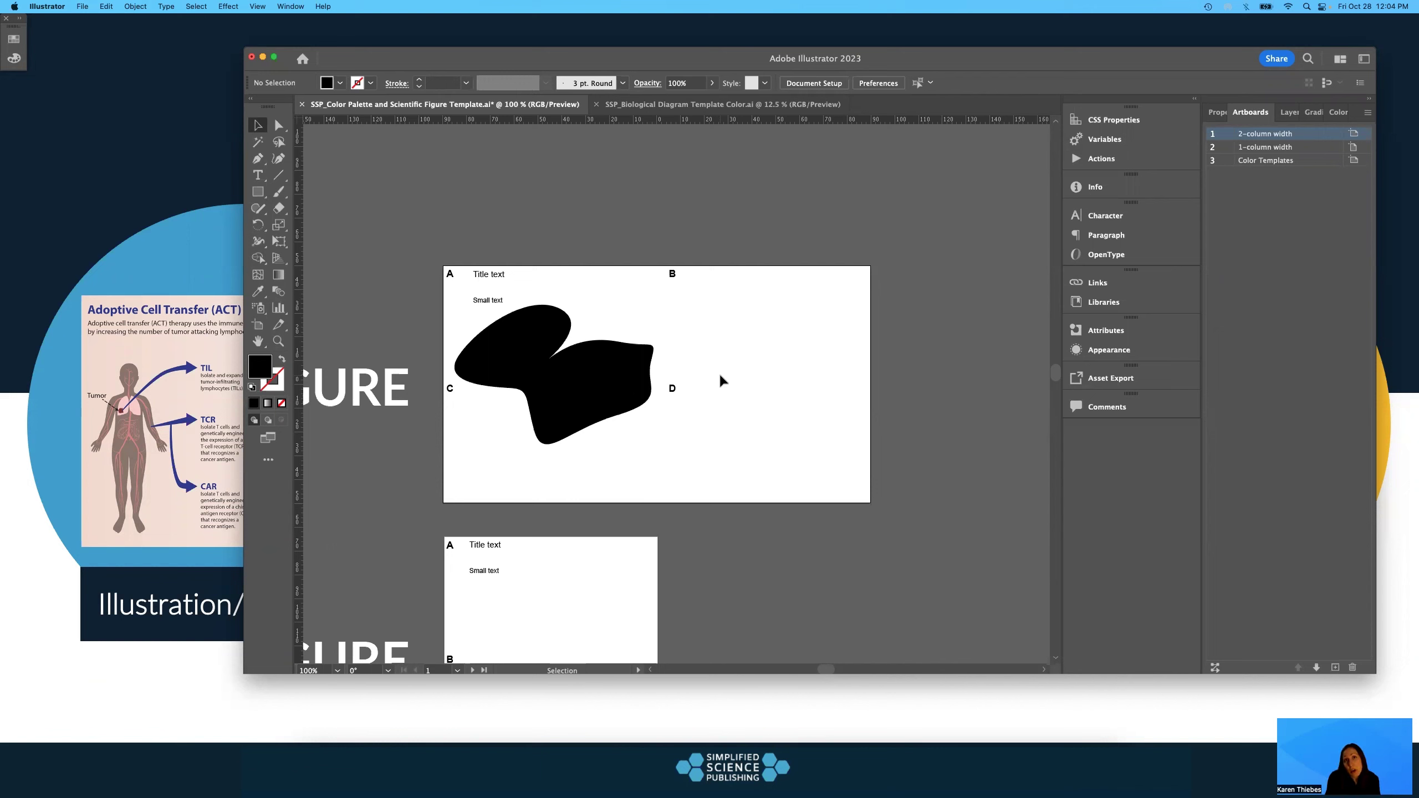
Move the anchor point on the black shape's lower-right edge downward to make the bottom rounder and fuller
left_click(641, 402)
key("a")
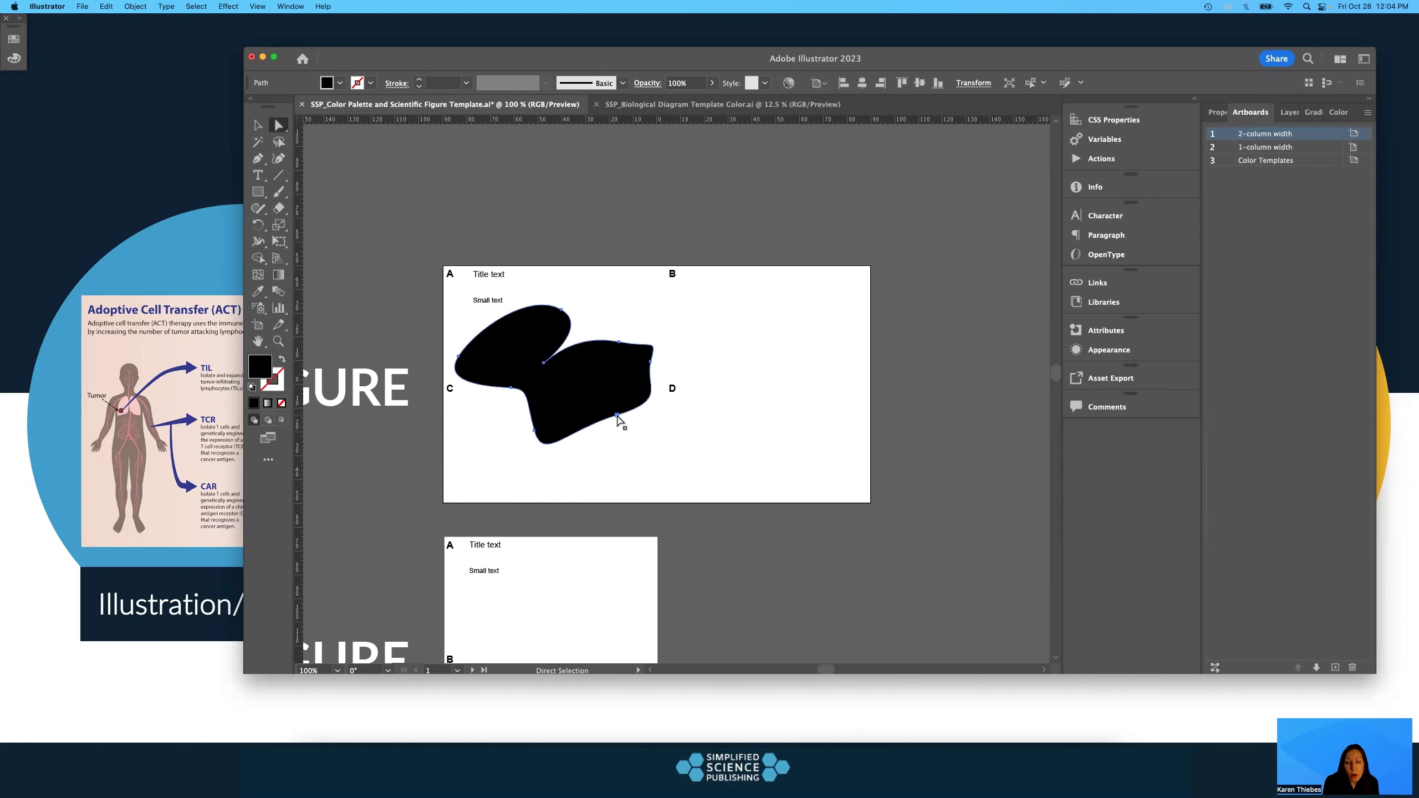
left_click_drag(619, 420, 629, 446)
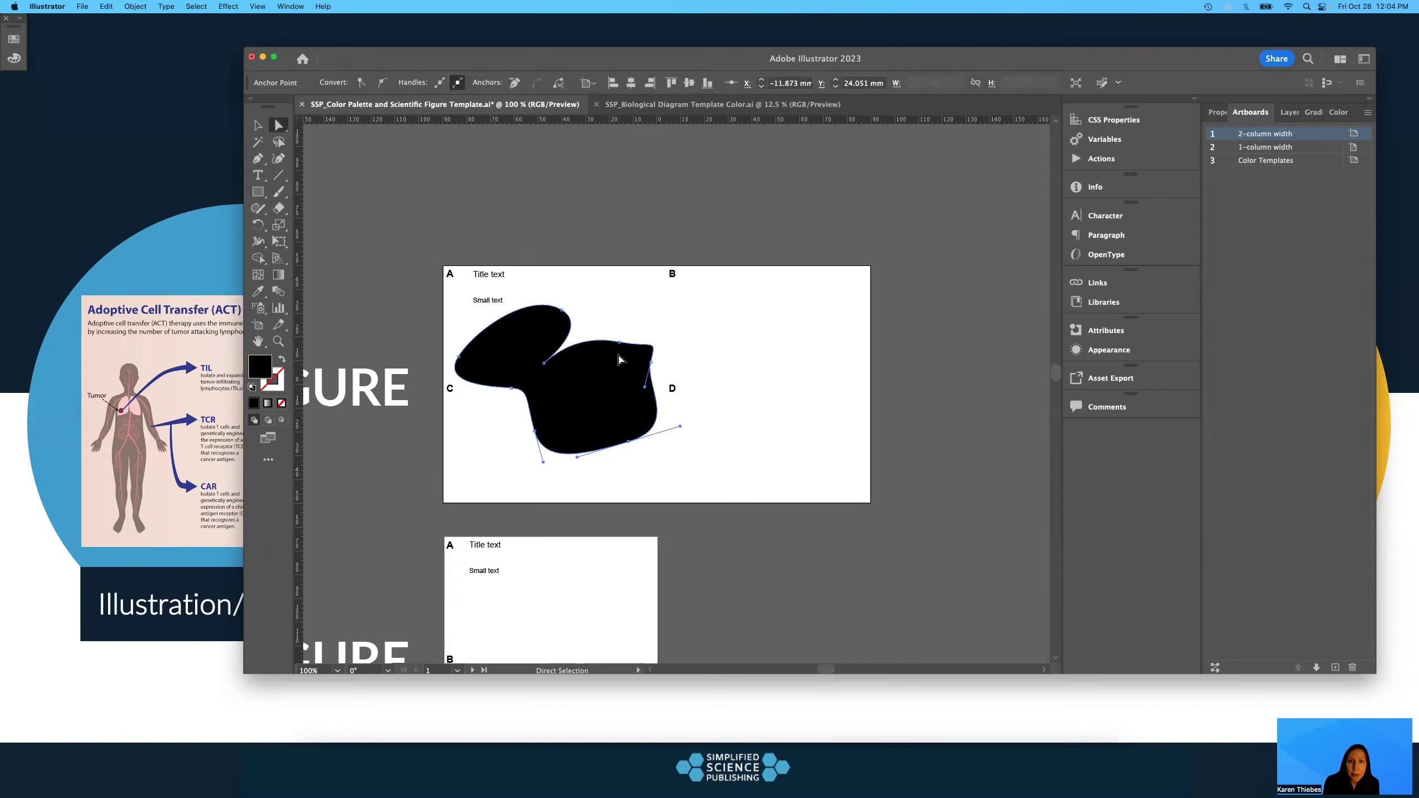
key("v")
left_click(675, 277)
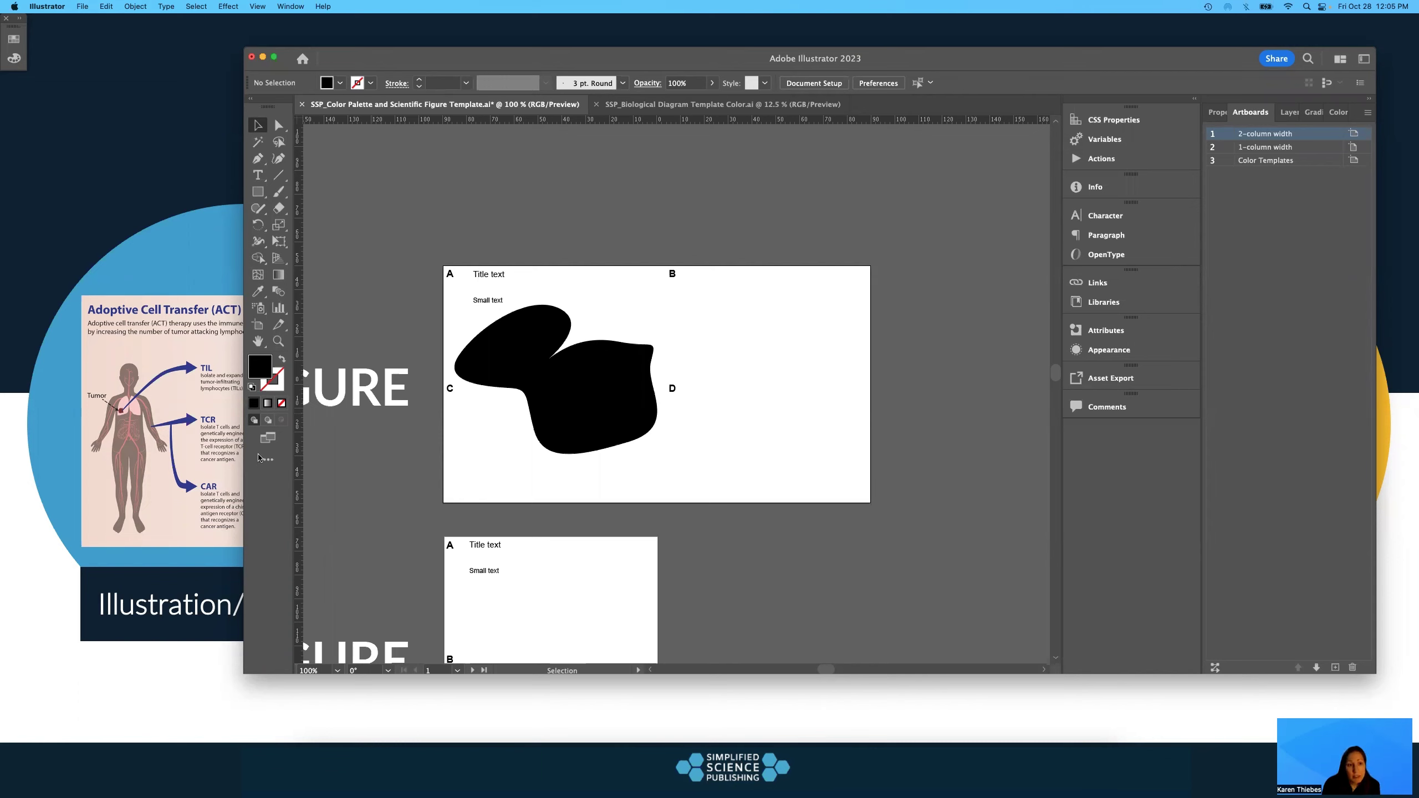
Reshape the black shape's upper-right corner into a sharp tip by moving its anchor points up and outward
left_click(592, 386)
key("a")
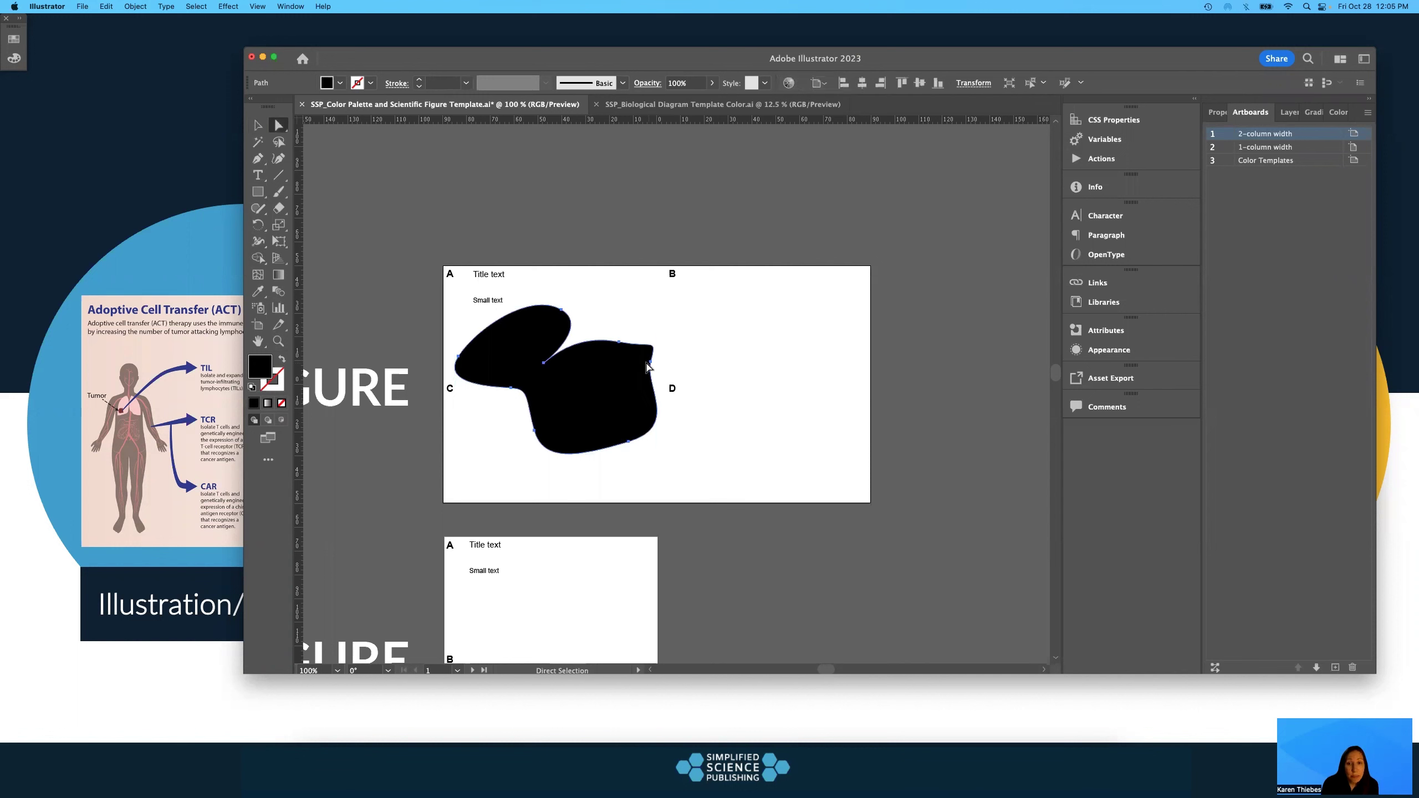
left_click(651, 364)
left_click_drag(655, 370, 667, 351)
key("super+z")
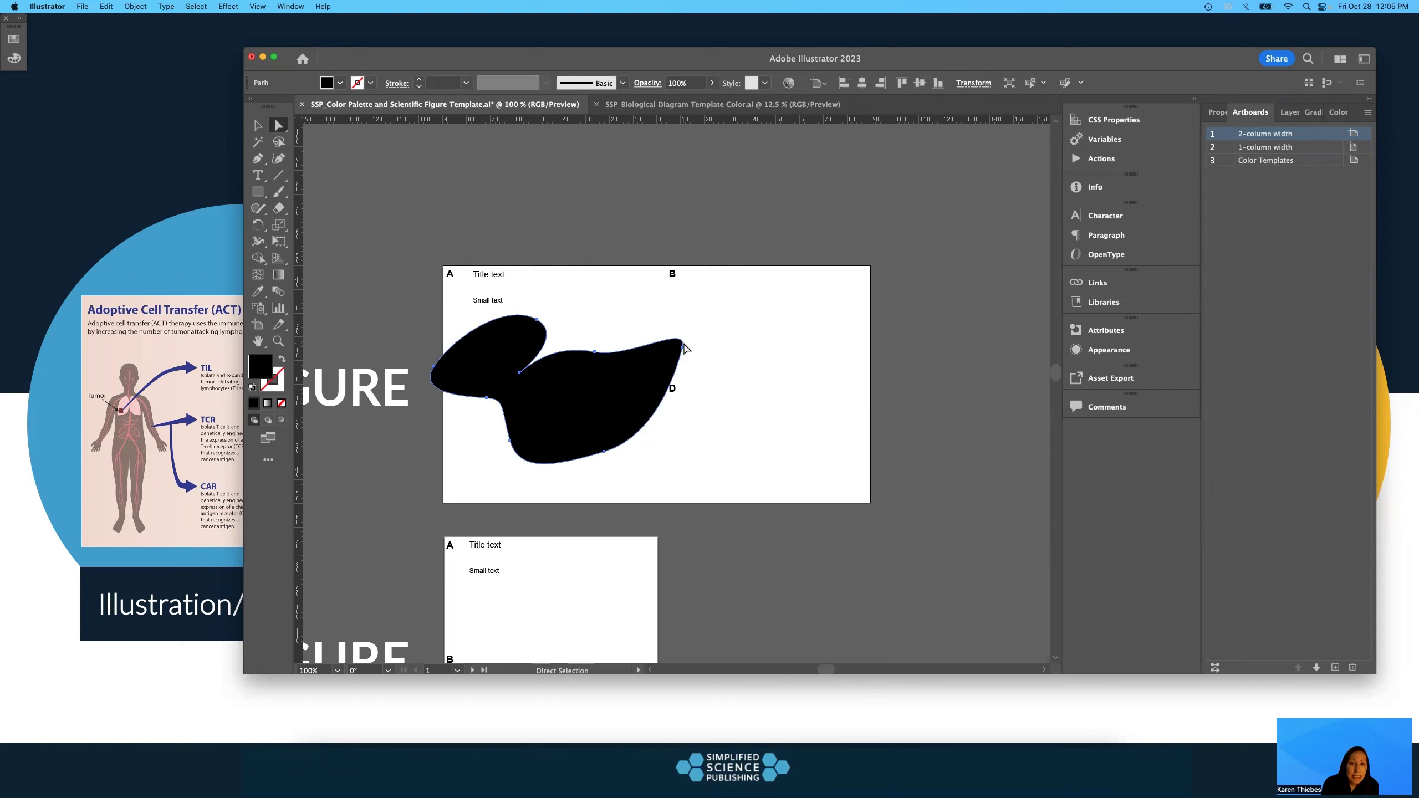
left_click(684, 349)
mouse_move(683, 348)
left_mouse_down()
mouse_move(693, 339)
mouse_move(676, 329)
left_mouse_up()
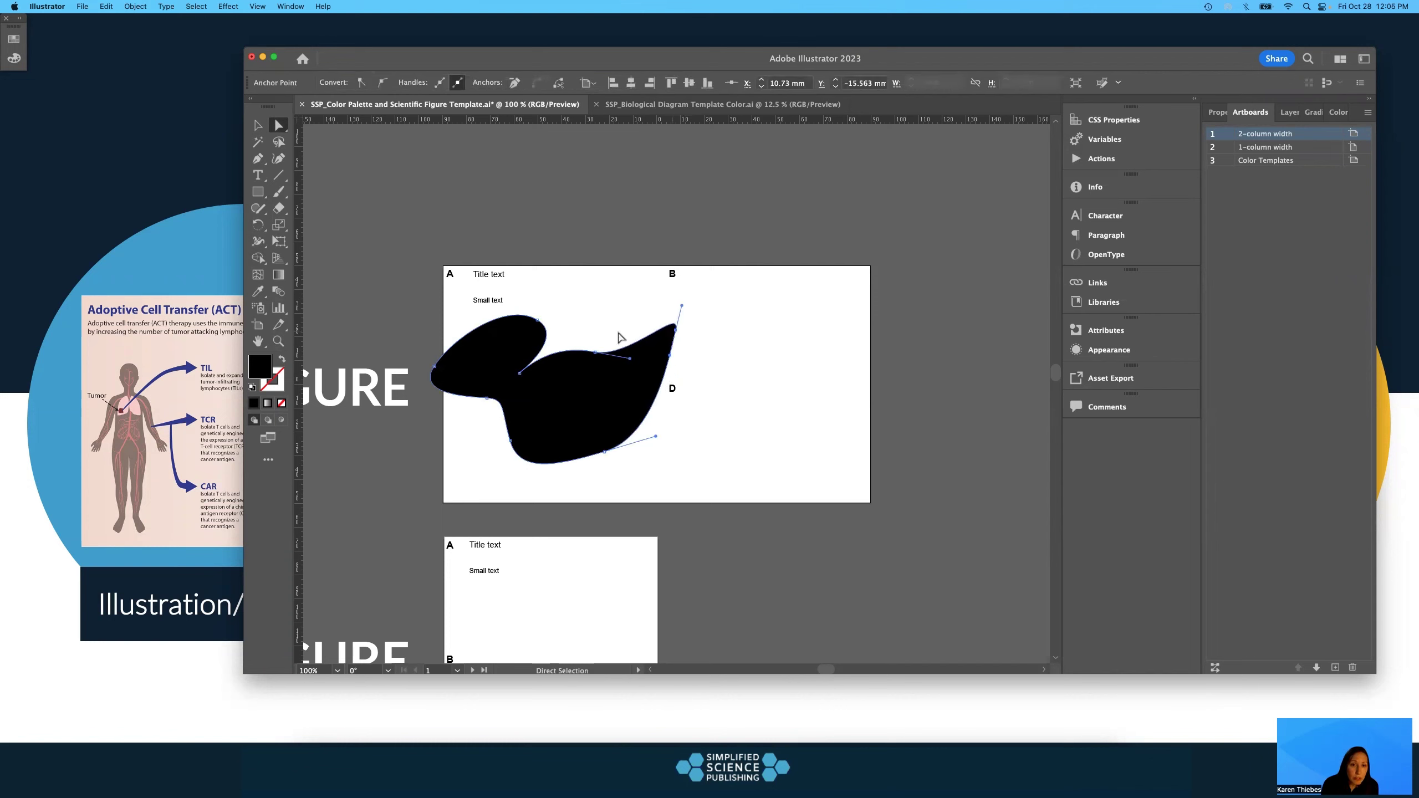
key("v")
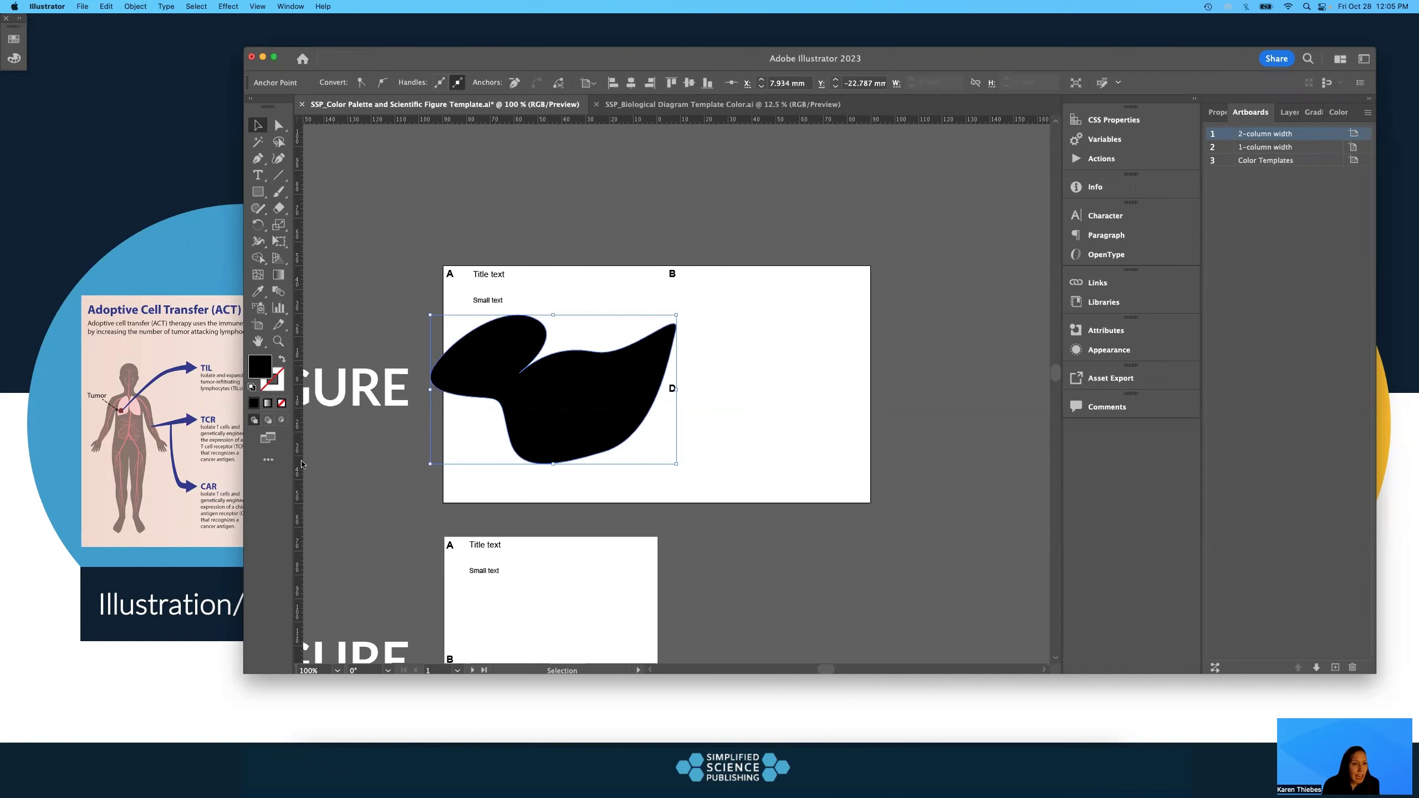
left_click(723, 360)
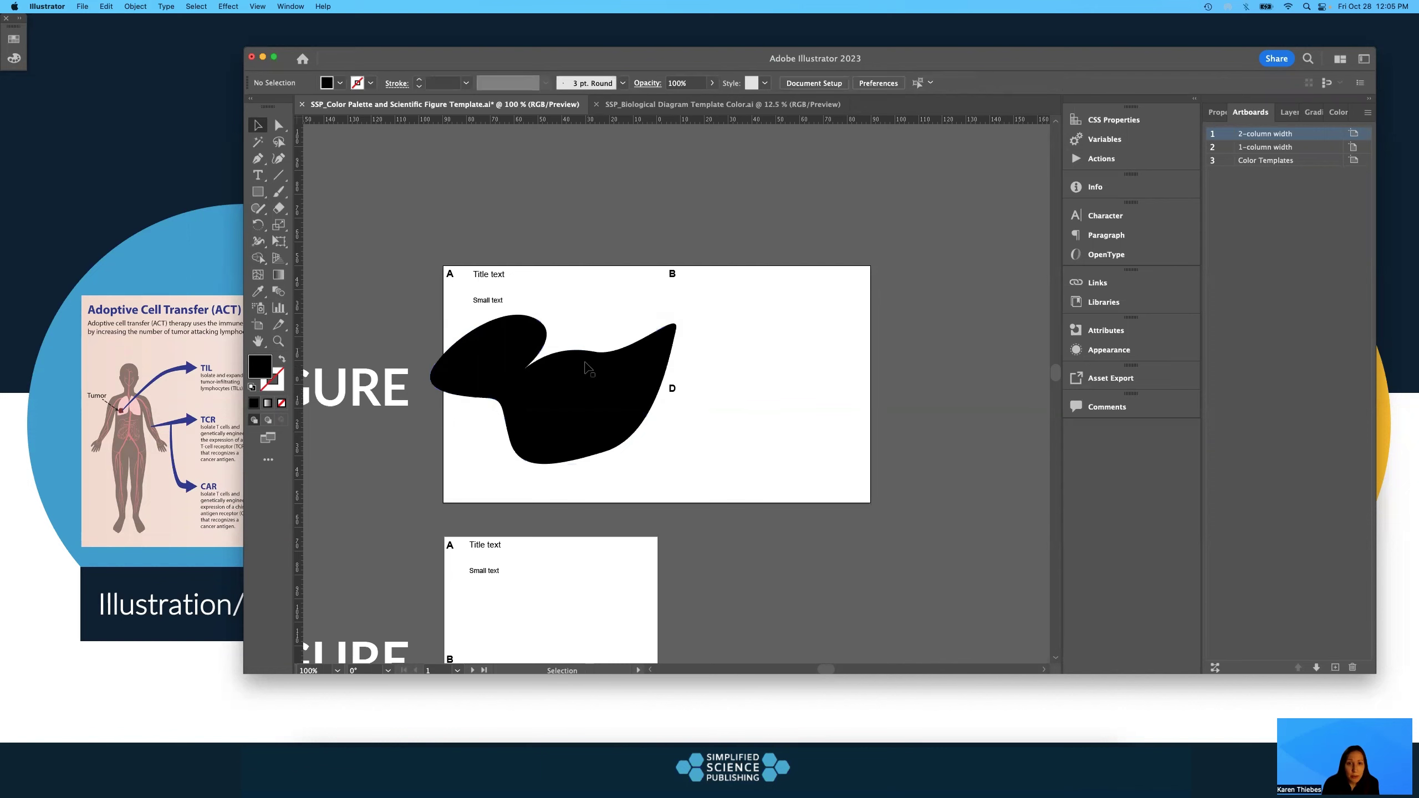
key("super+z")
Move the panel label B down and to the left, and replace its text with "SSP_221028_Webinar Illustration.ai"
left_click_drag(675, 279, 649, 294)
double_click(649, 293)
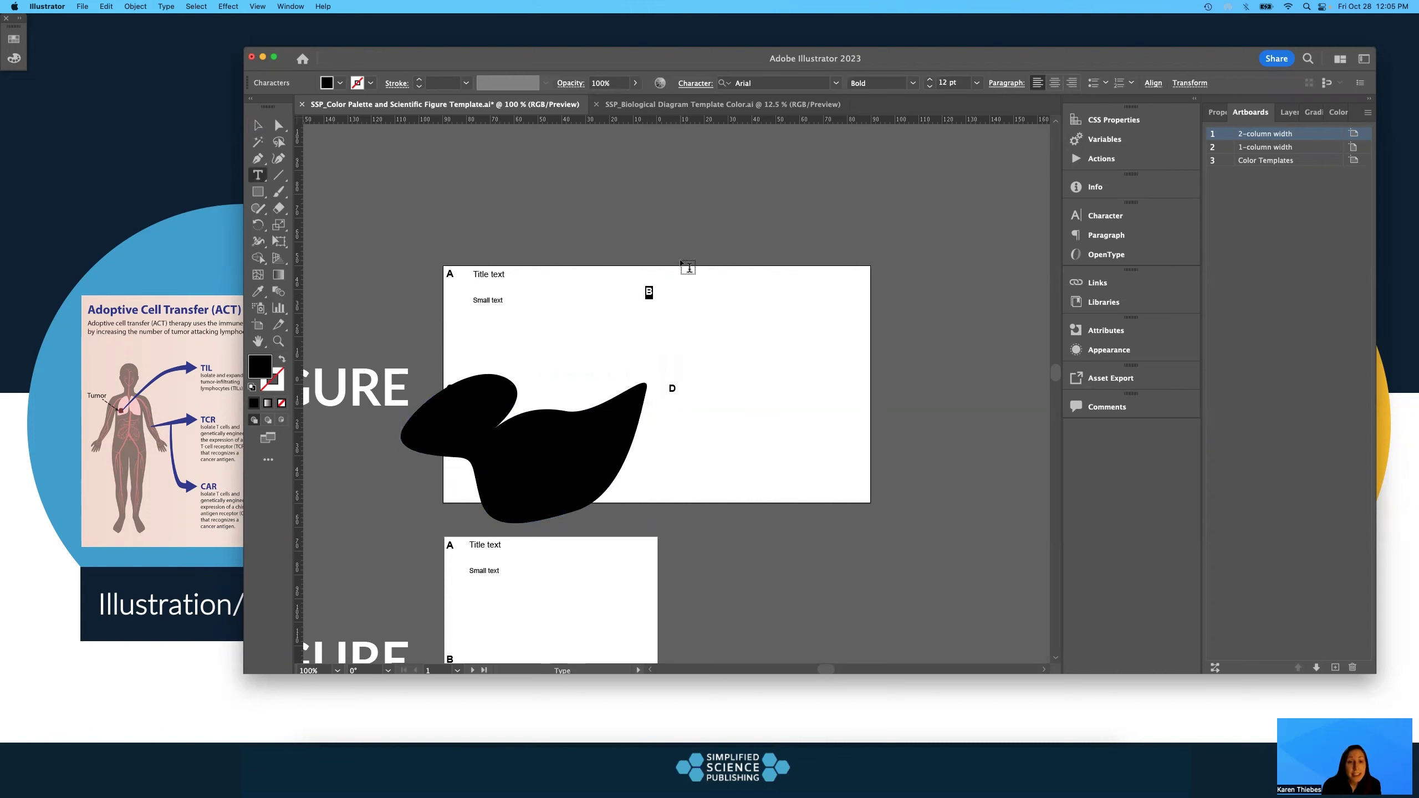
type("SSP_22")
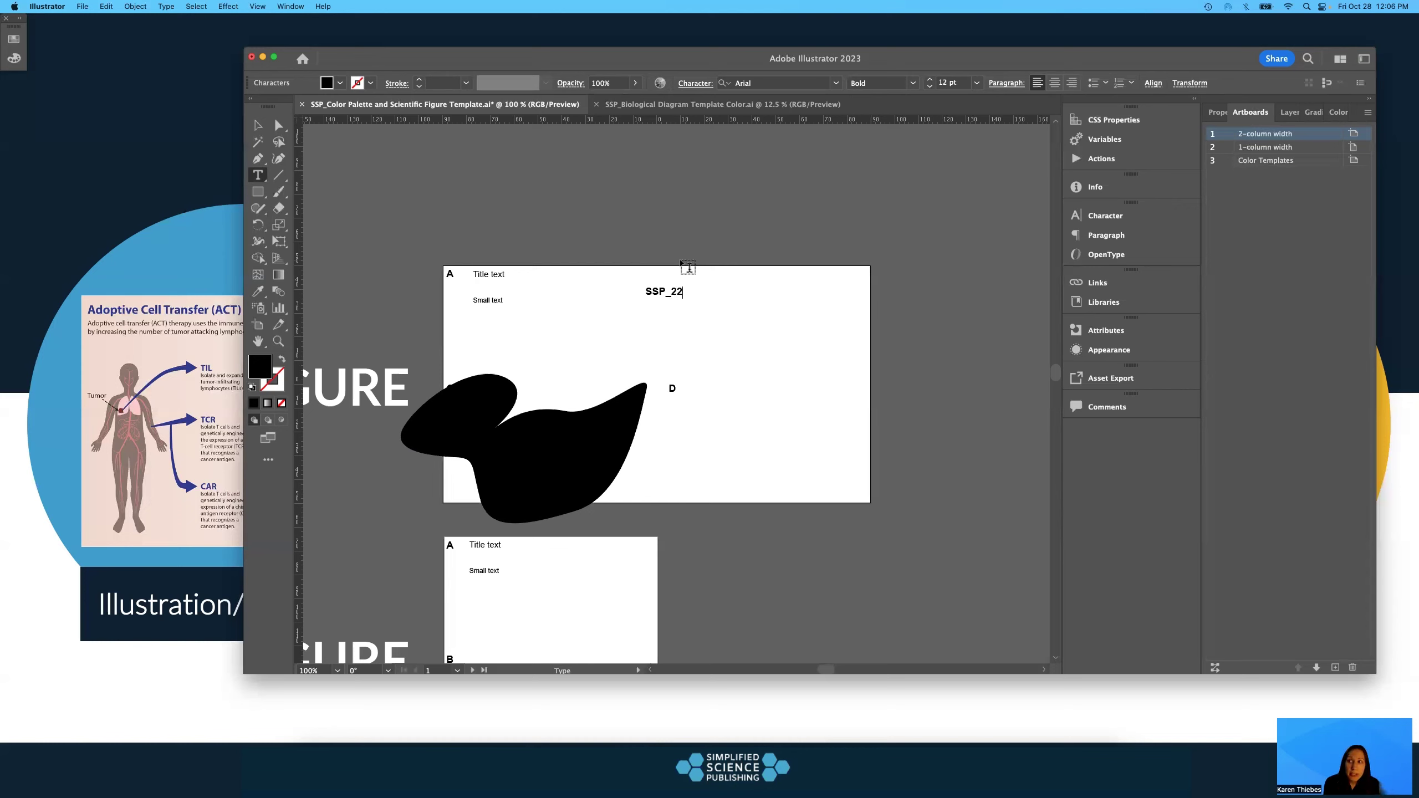
type("1028")
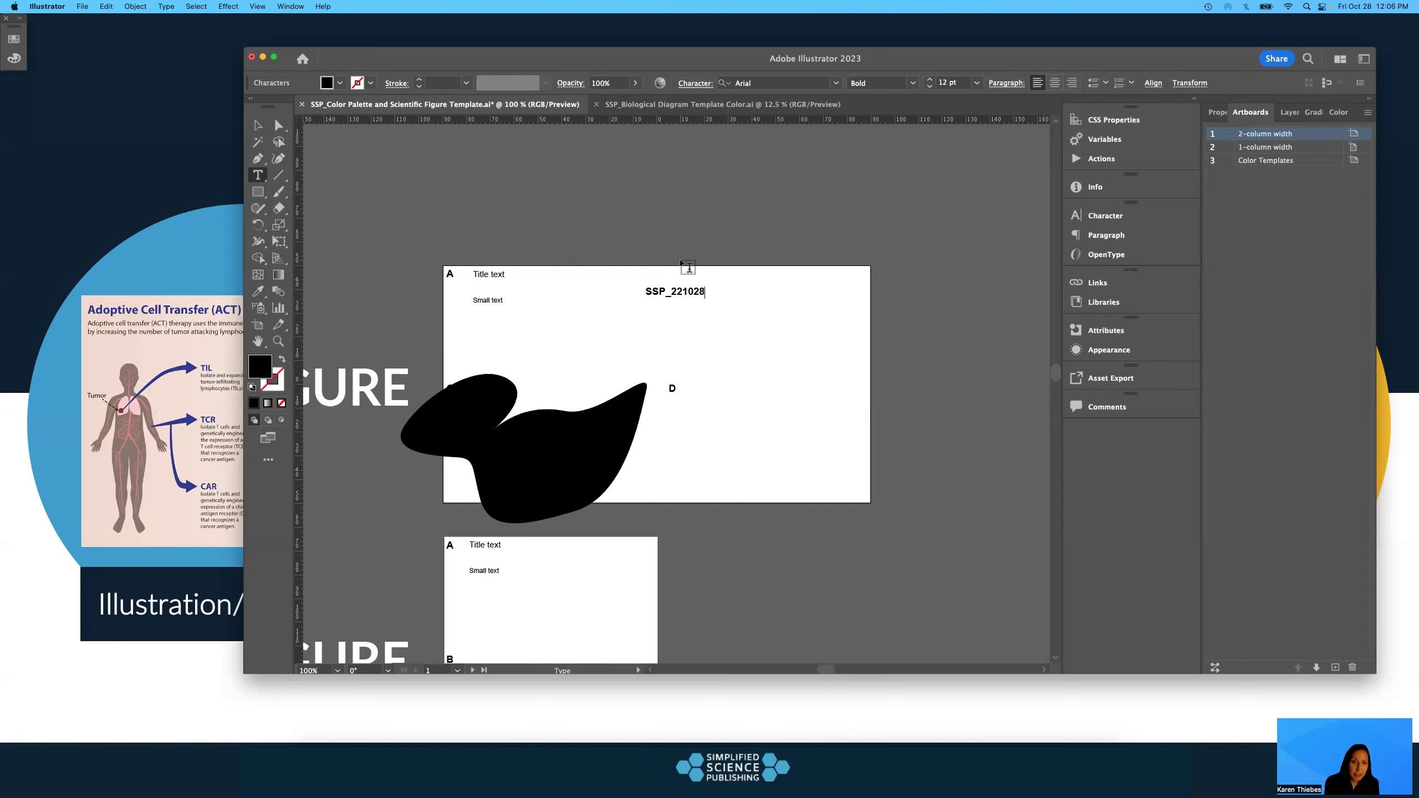
type("_Webinar ILlustr")
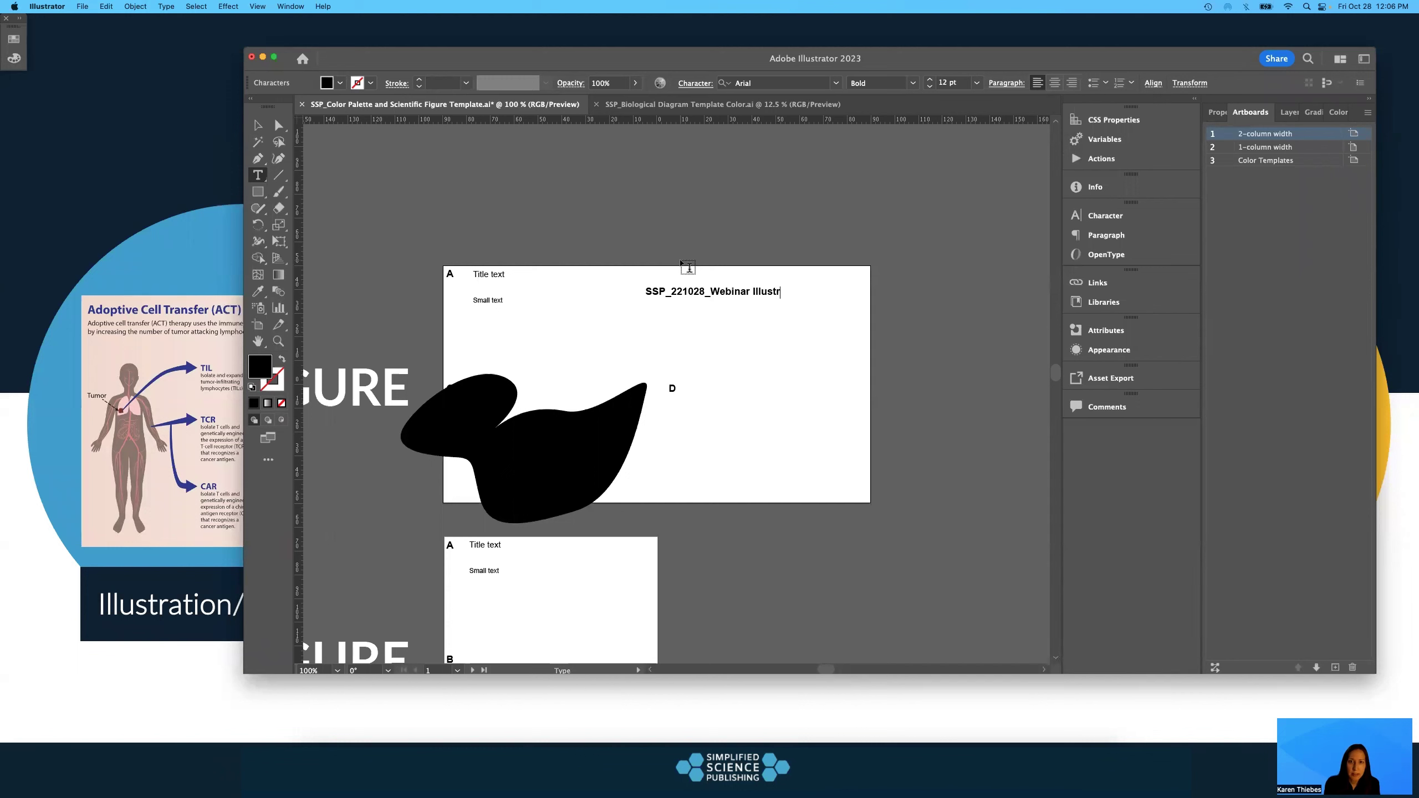
type("ation.ai")
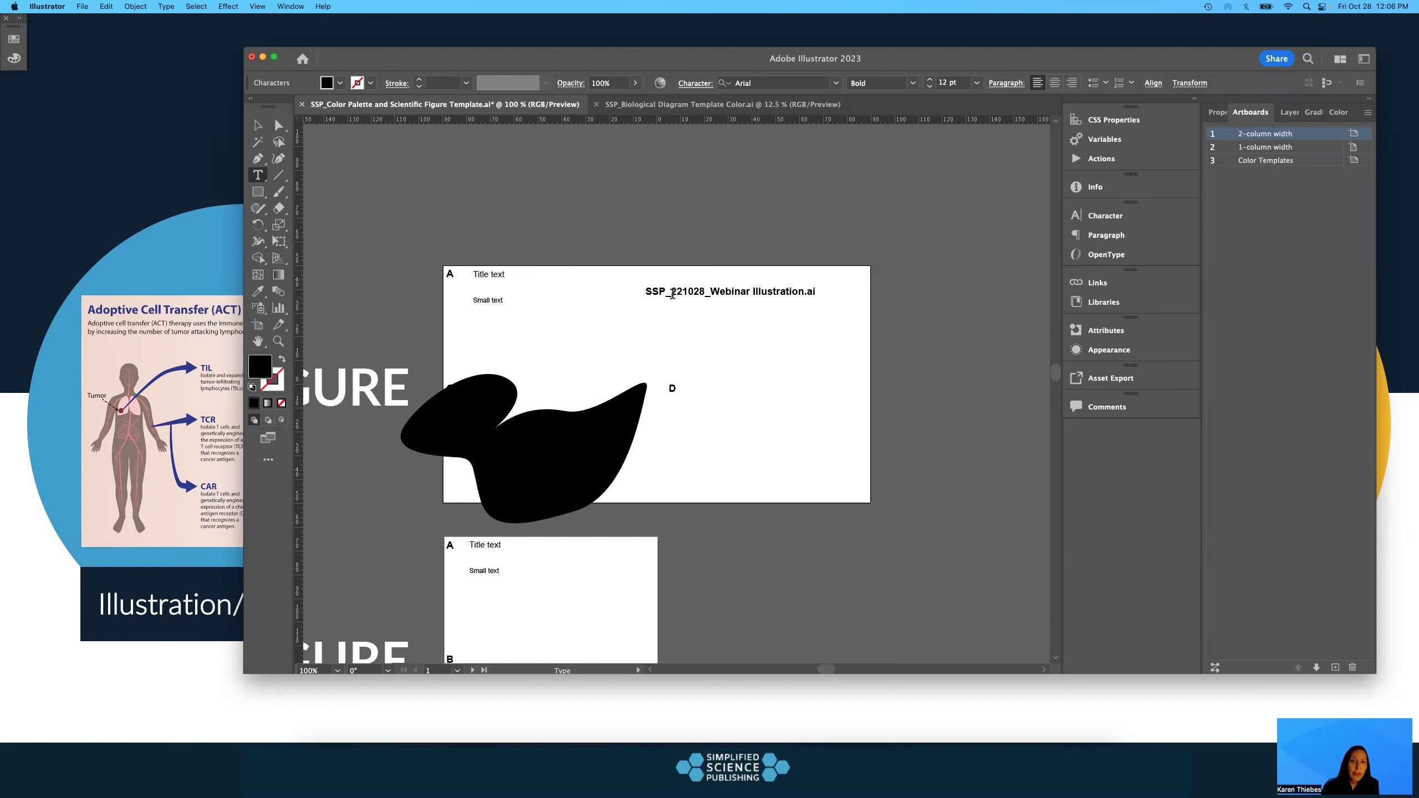
Insert "Client Name_" between the date and "Webinar" in the sample file name
left_click_drag(705, 291, 620, 291)
left_click(727, 296)
type("_")
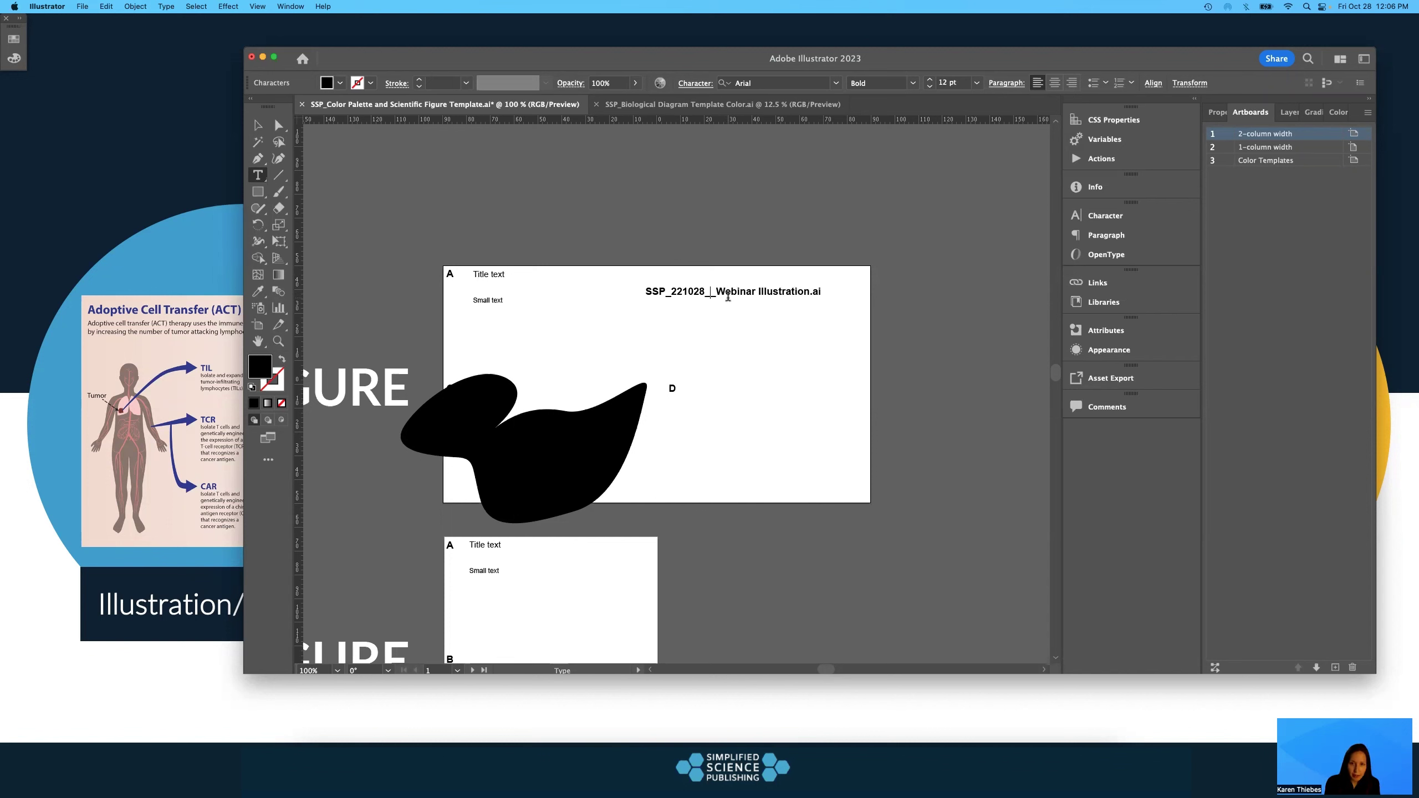
type("Client Name")
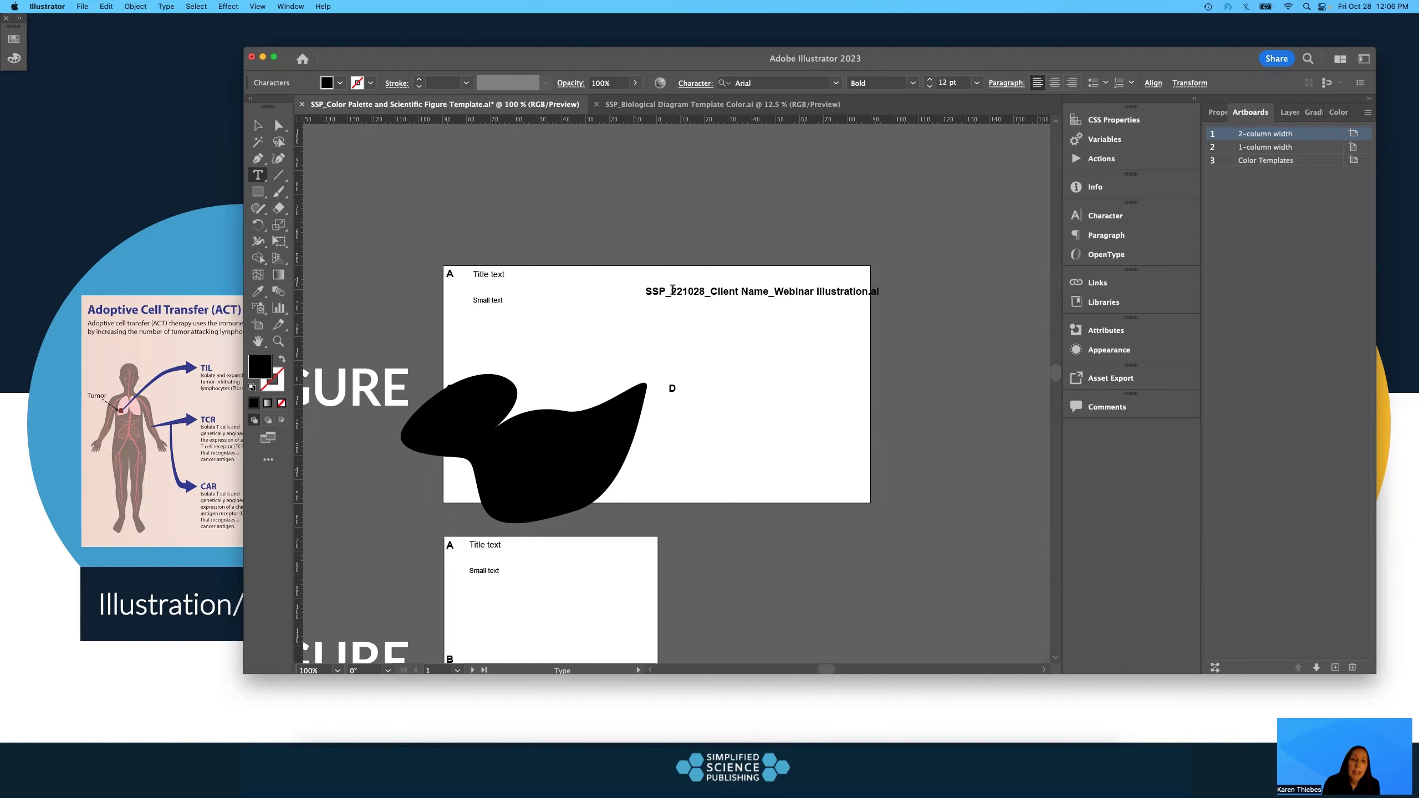
Highlight the "SSP_221028" prefix of the sample file name, and highlight its date part "221028" alone
left_click_drag(705, 290, 626, 286)
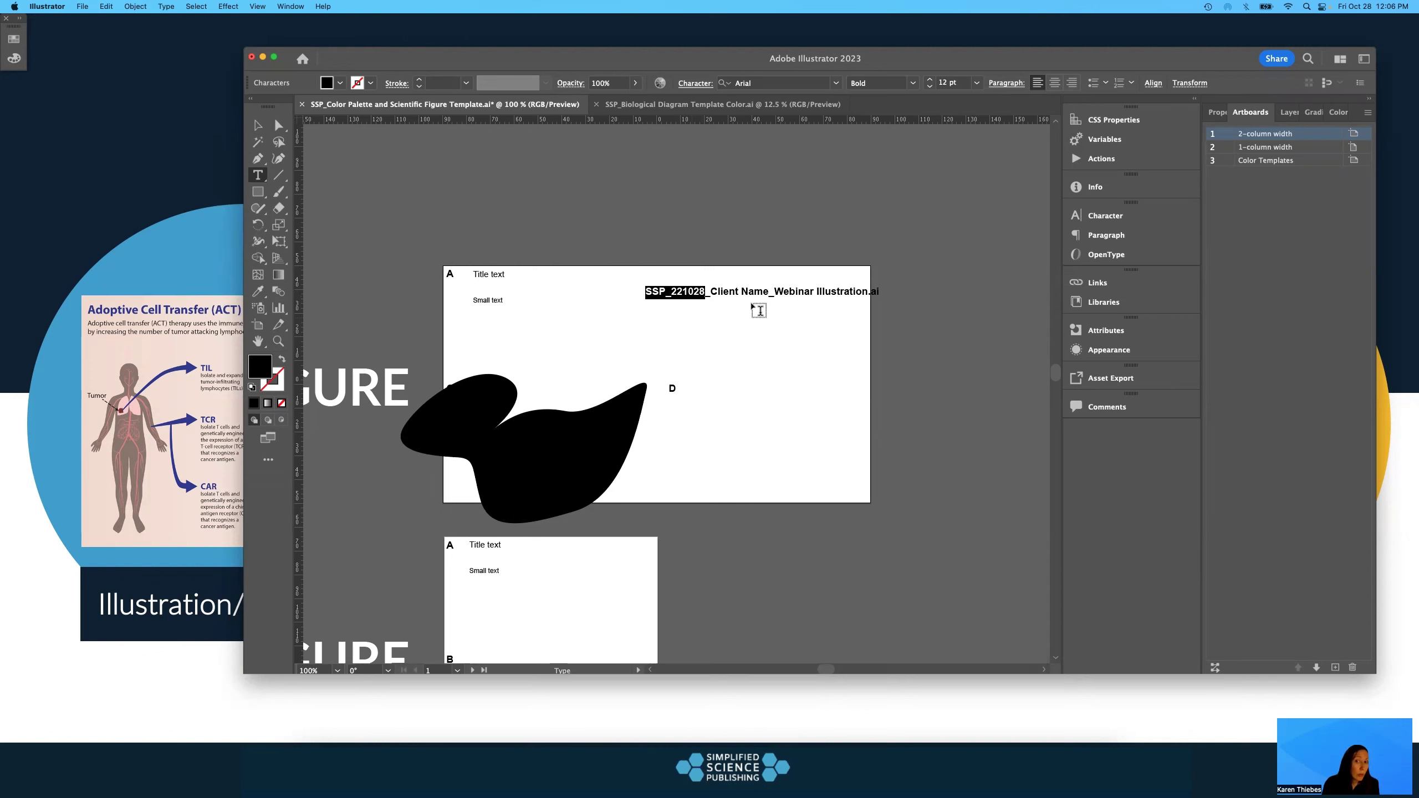
left_click(701, 290)
double_click(678, 292)
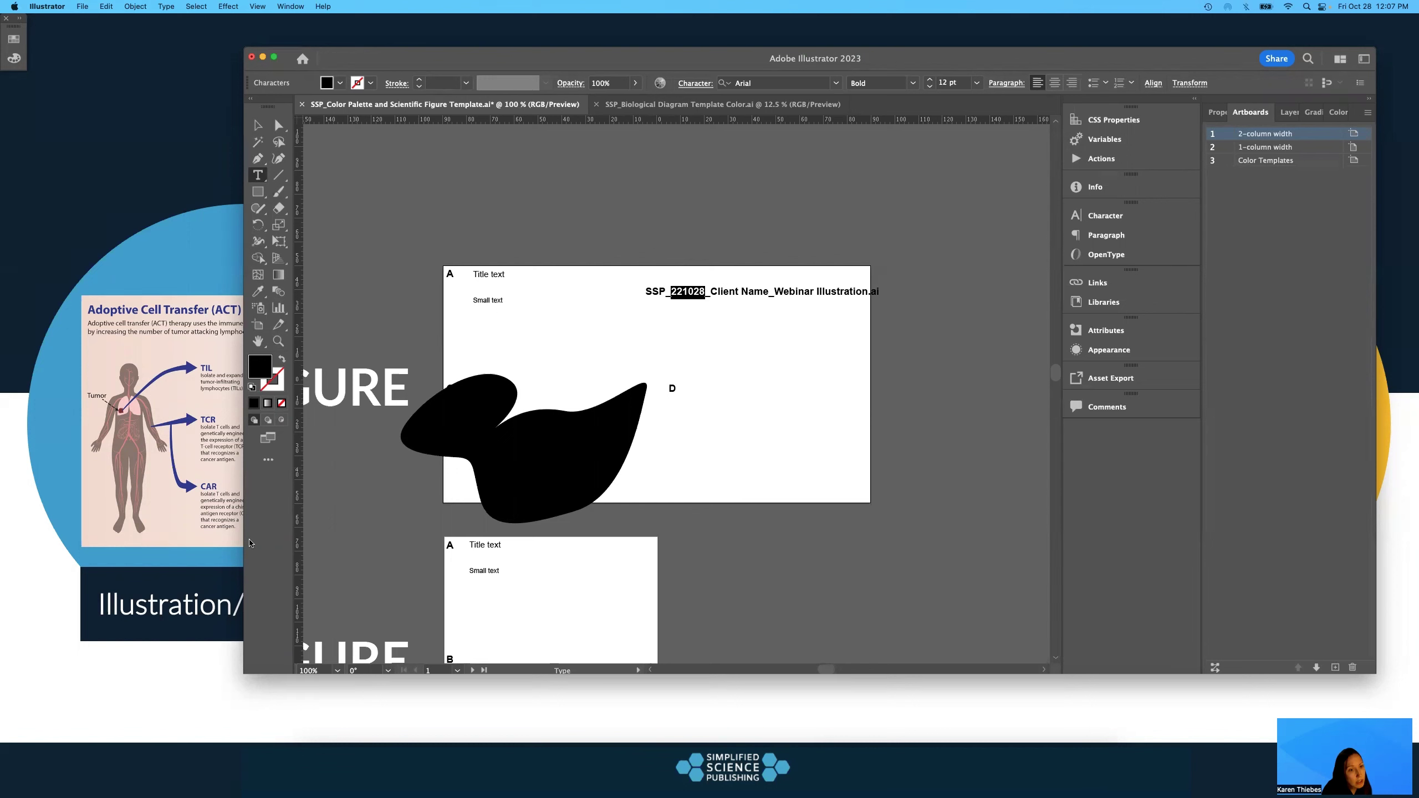
Move the Illustrator window aside to uncover more of the presentation slide behind it
left_click(118, 553)
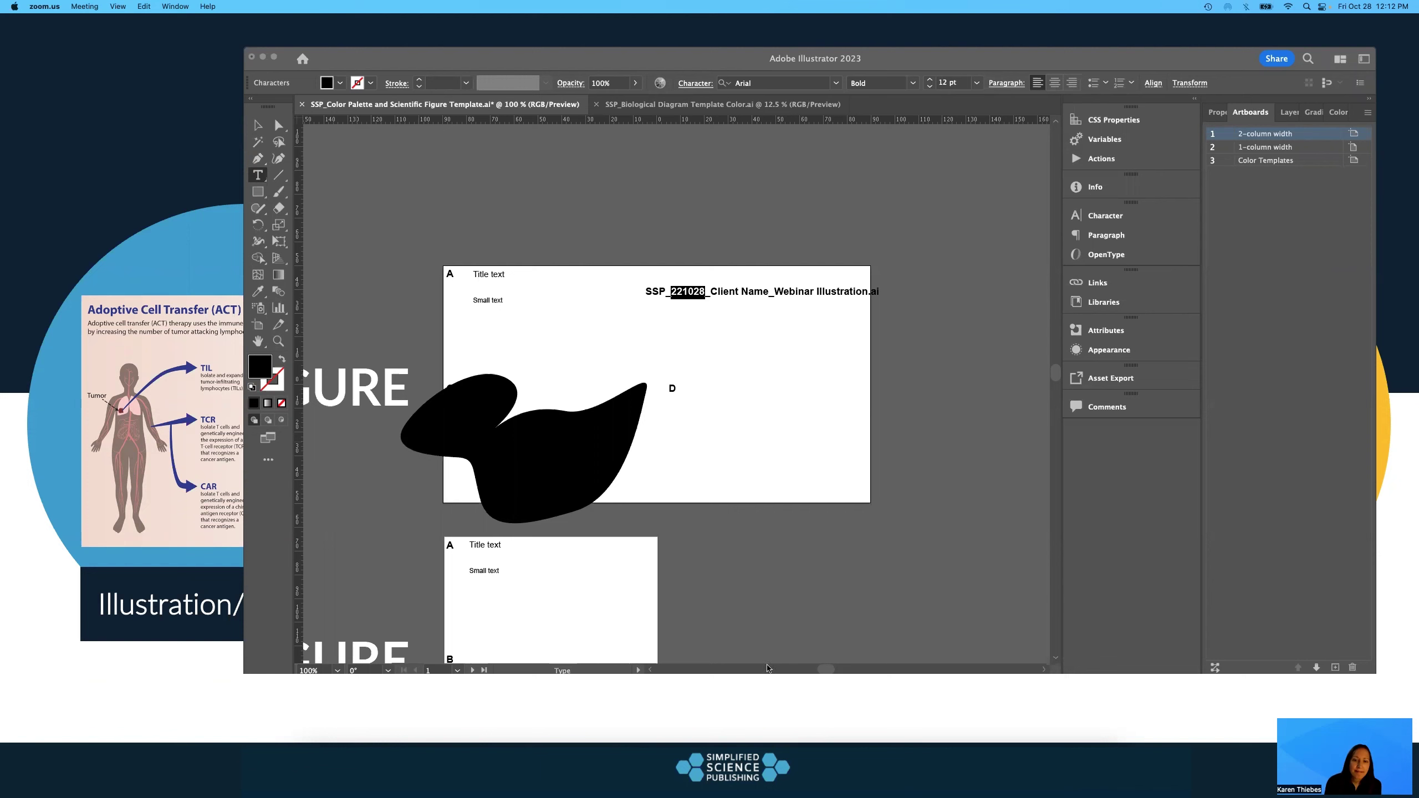
left_click(281, 51)
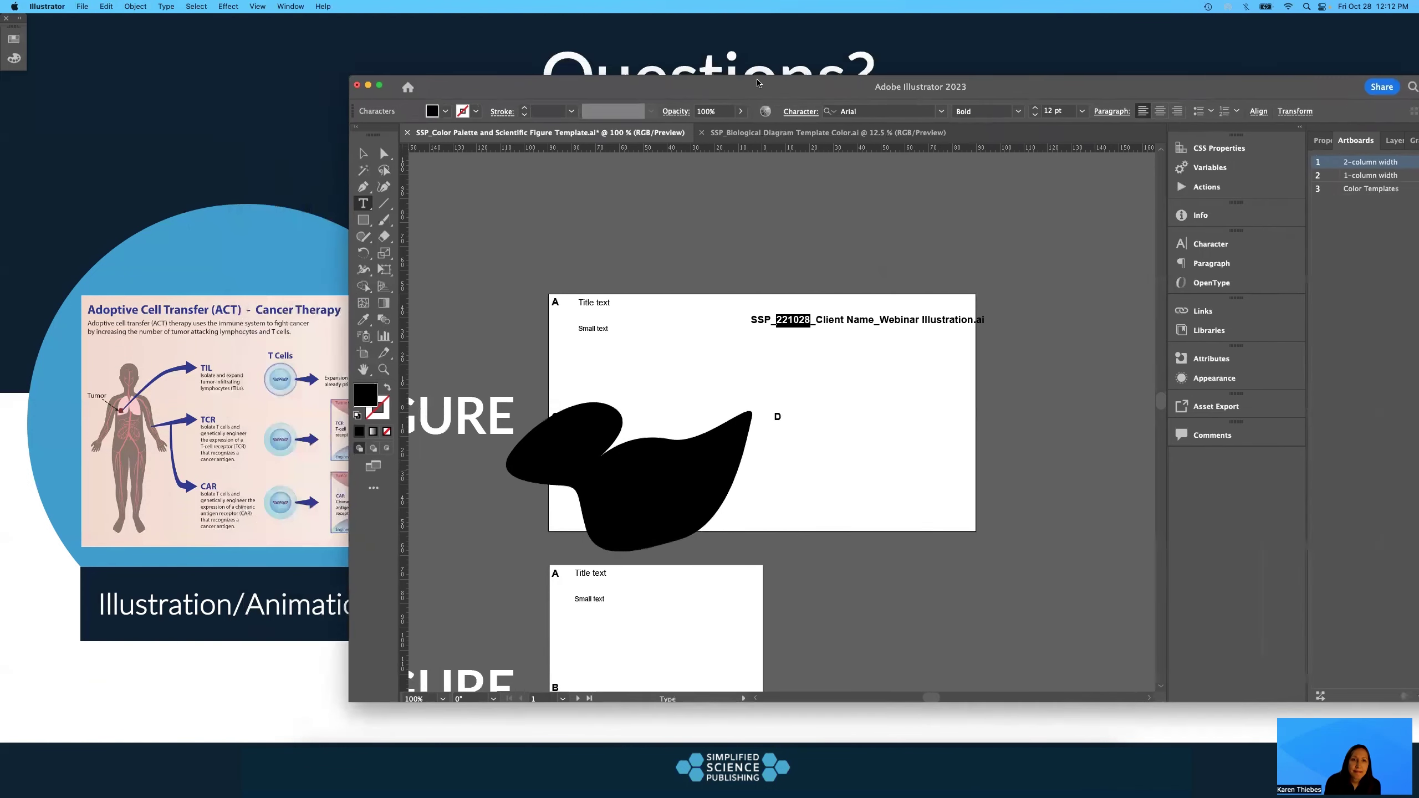